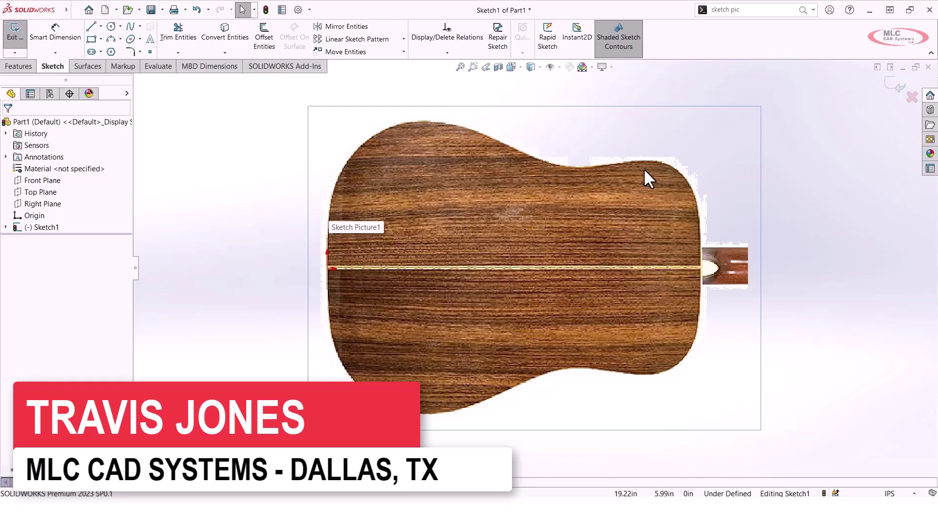
# Step: Trace a spline from the origin over the lower bout, waist and shoulder to the neck end
pyautogui.click(130, 26)
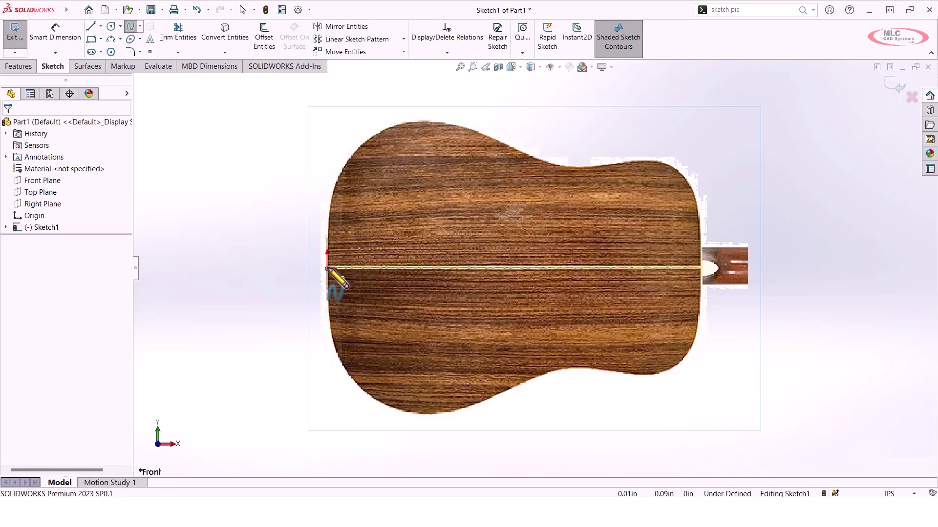
pyautogui.click(327, 268)
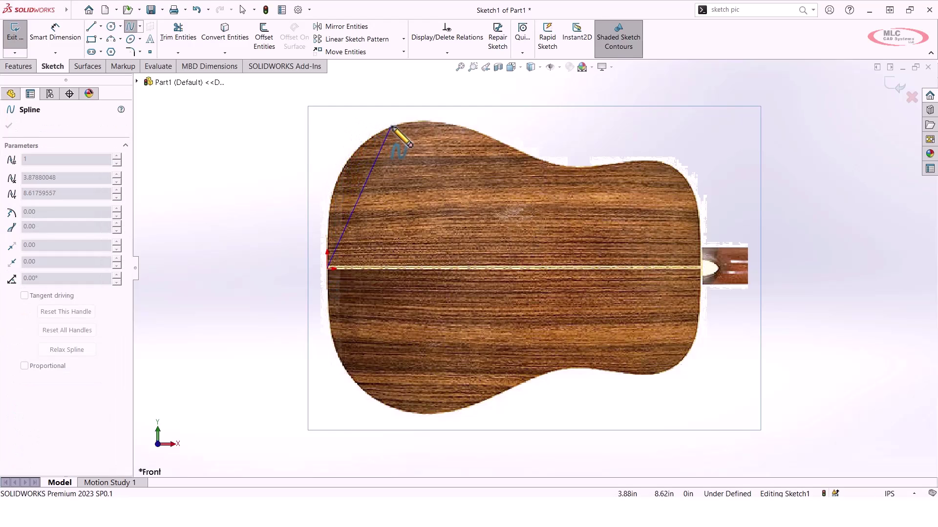
pyautogui.click(422, 120)
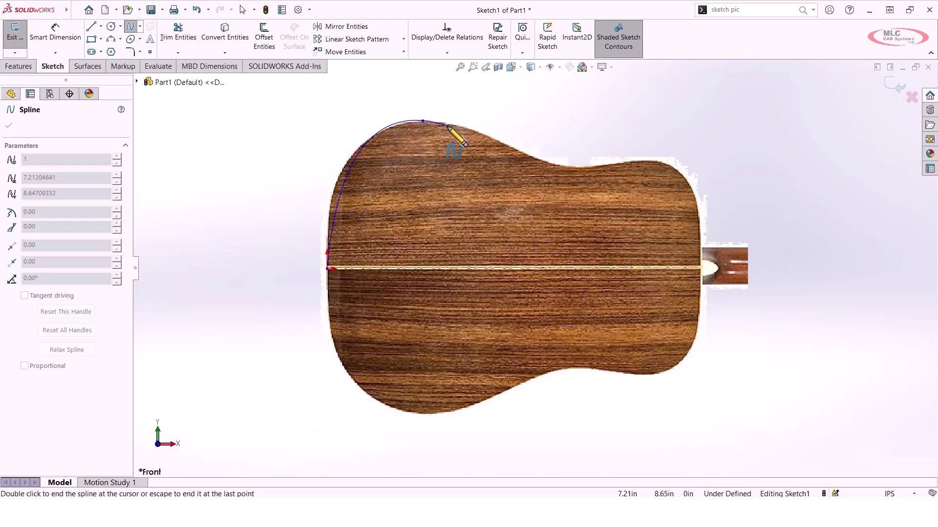
pyautogui.click(566, 168)
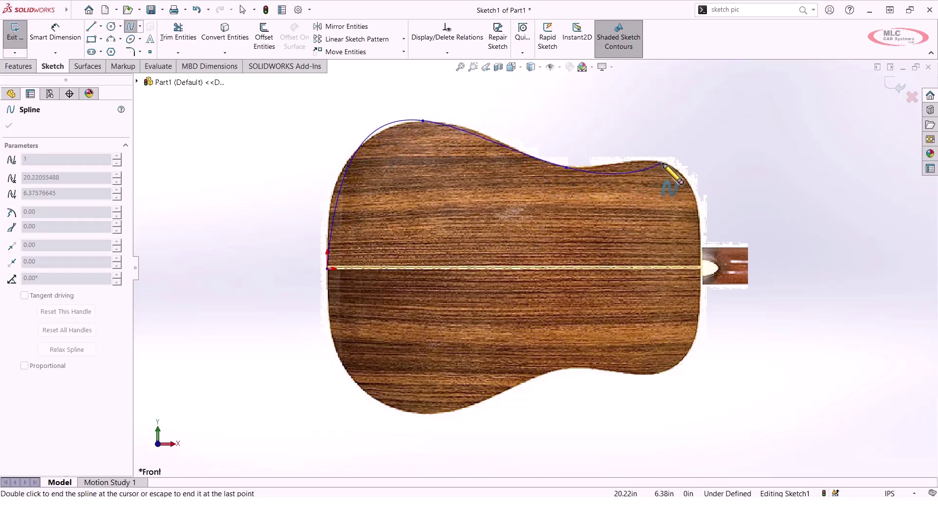
pyautogui.click(663, 164)
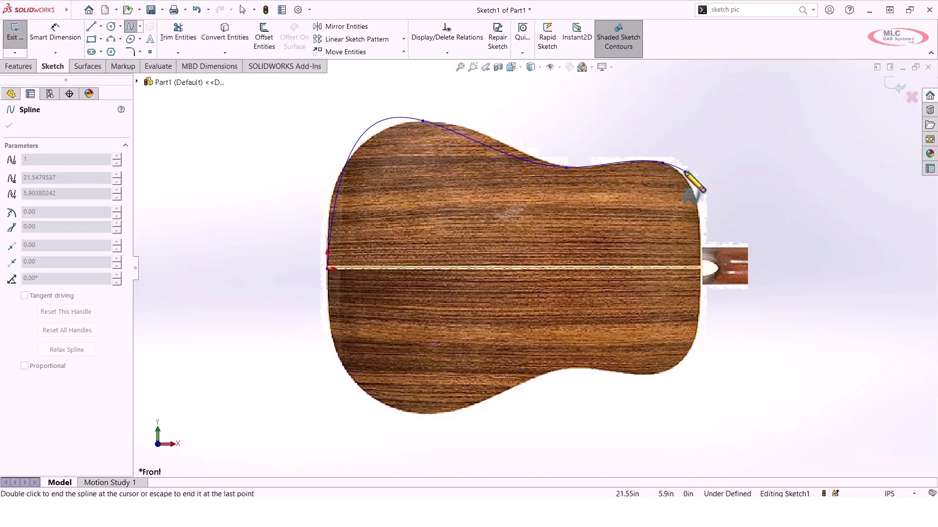
pyautogui.click(701, 268)
# Step: Adjust the spline's tangent handles at the top, start and shoulder points, then remove the spline
pyautogui.press('Escape')
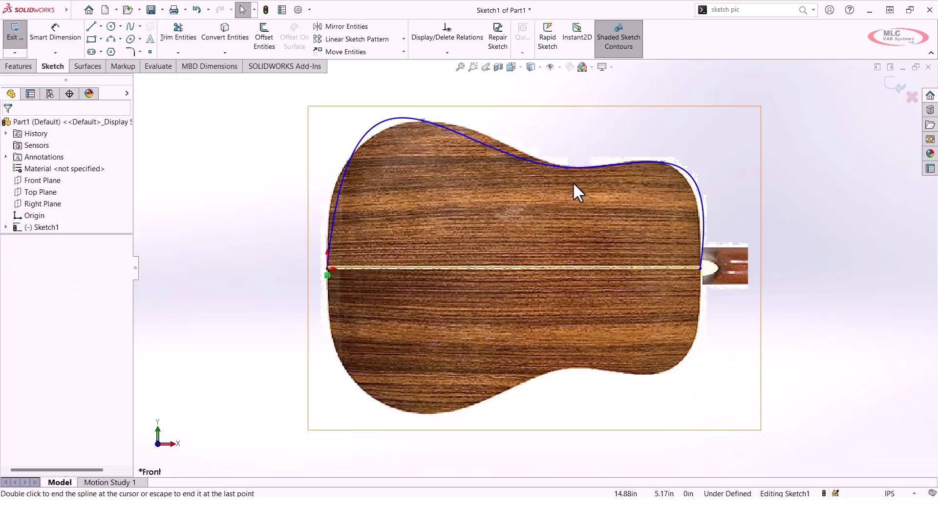
pyautogui.click(476, 138)
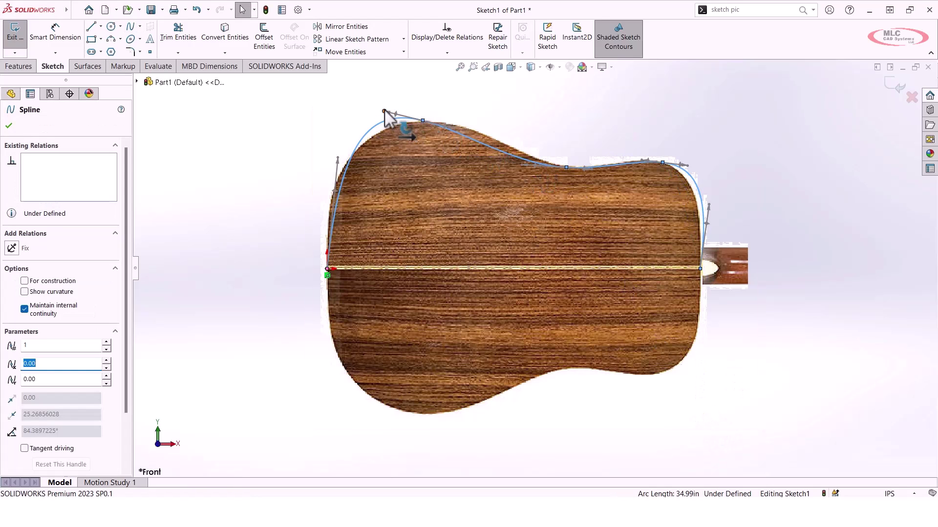
pyautogui.moveTo(384, 113)
pyautogui.mouseDown()
pyautogui.moveTo(397, 129)
pyautogui.moveTo(386, 120)
pyautogui.mouseUp()
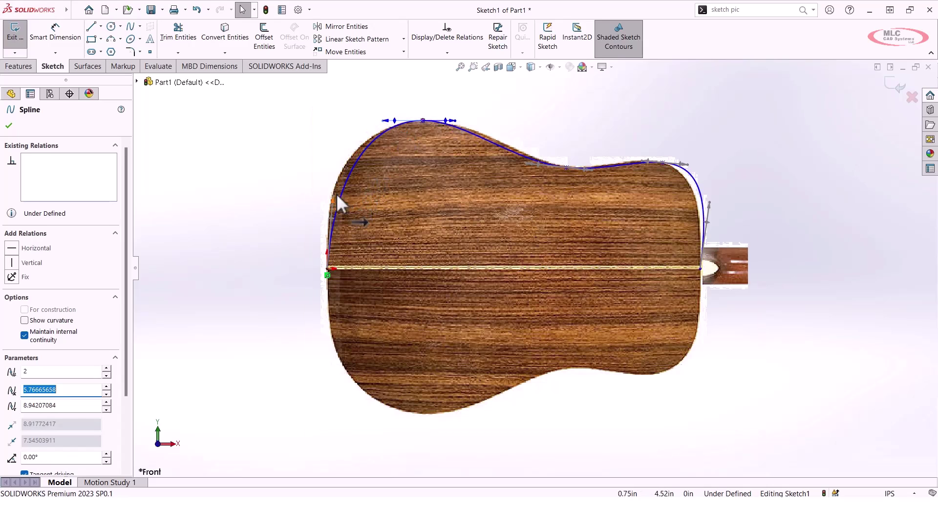
pyautogui.moveTo(334, 196); pyautogui.dragTo(320, 195)
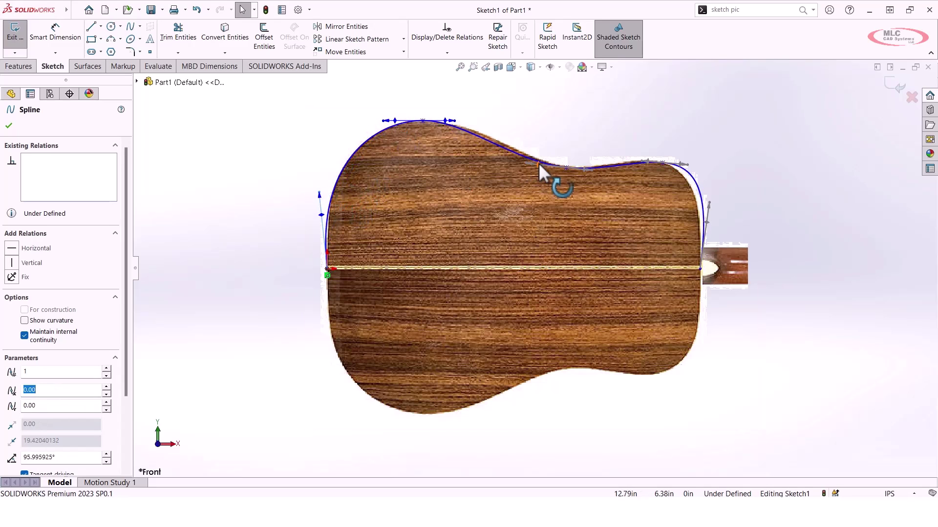
pyautogui.moveTo(686, 165)
pyautogui.mouseDown()
pyautogui.moveTo(731, 178)
pyautogui.moveTo(680, 174)
pyautogui.moveTo(697, 184)
pyautogui.mouseUp()
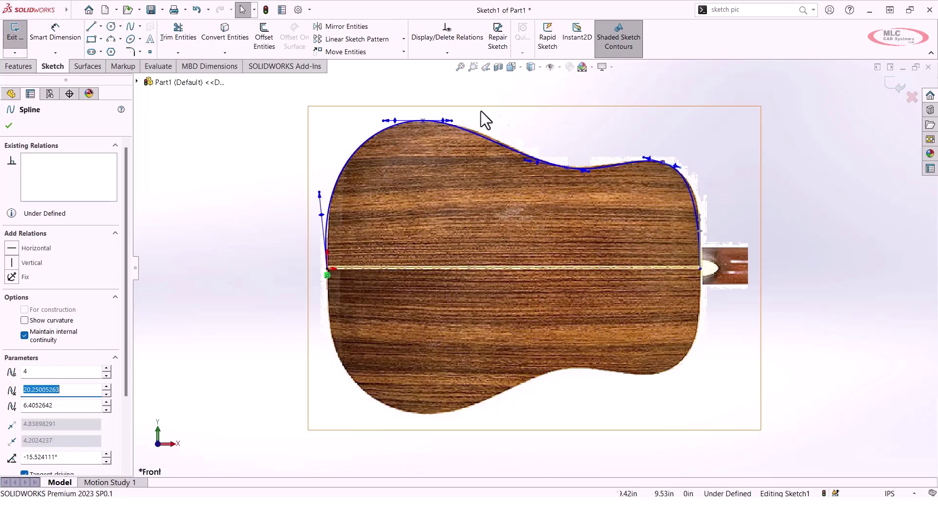
pyautogui.click(365, 142)
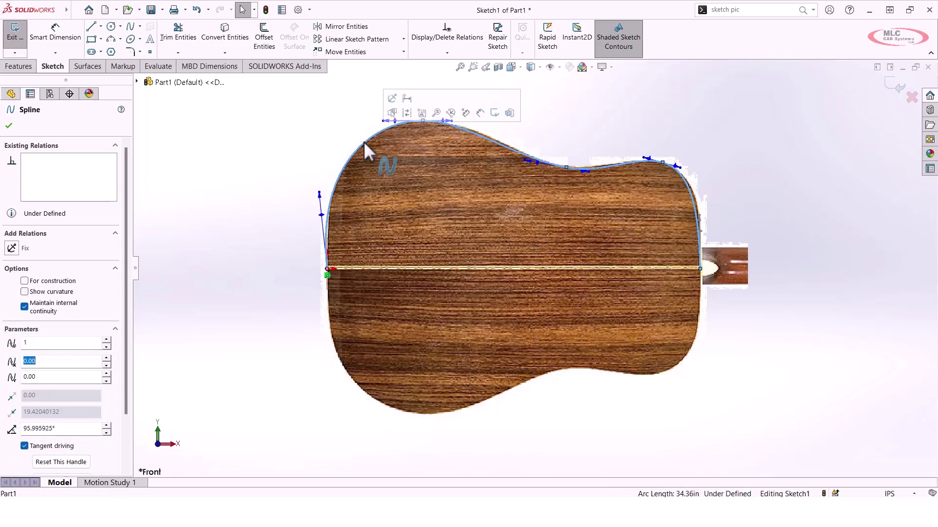
pyautogui.press('Escape')
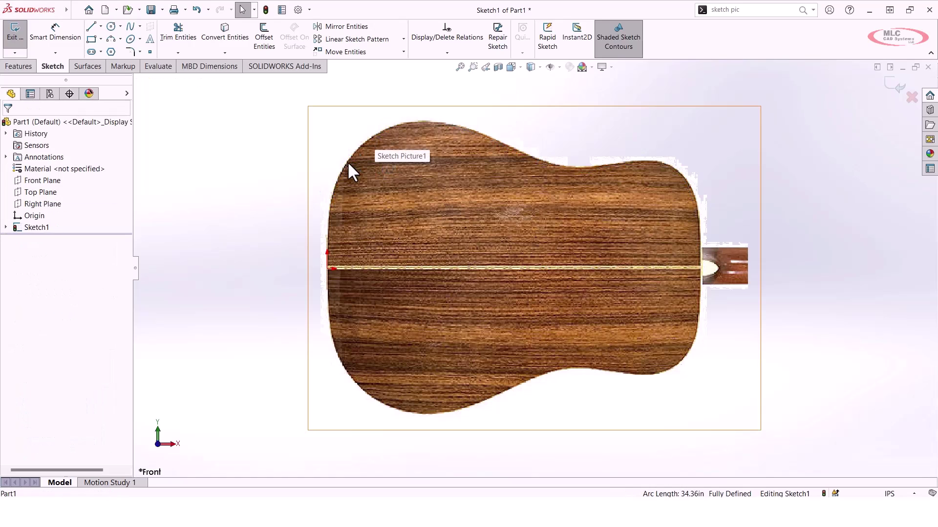
# Step: Draw a line up the left edge, then tangent arcs over the lower bout into the waist
pyautogui.click(91, 26)
pyautogui.moveTo(328, 267); pyautogui.dragTo(331, 203)
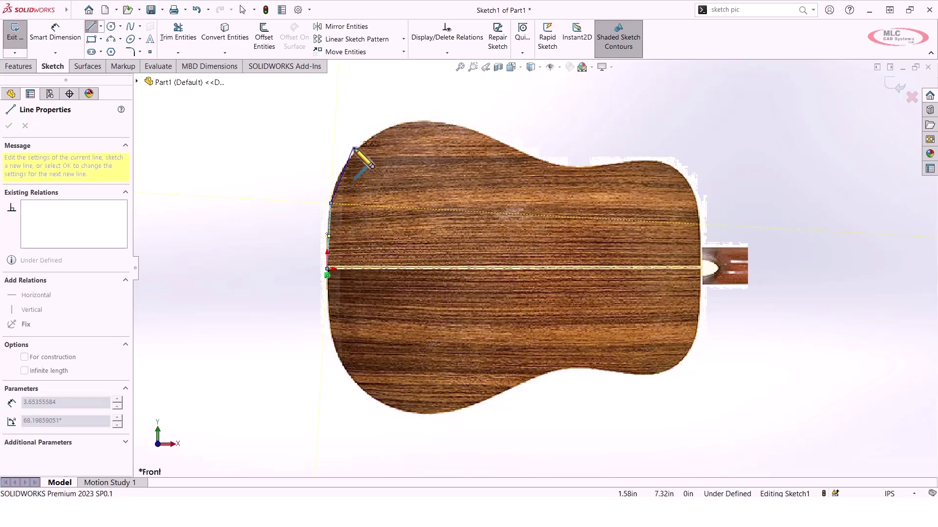
pyautogui.click(403, 124)
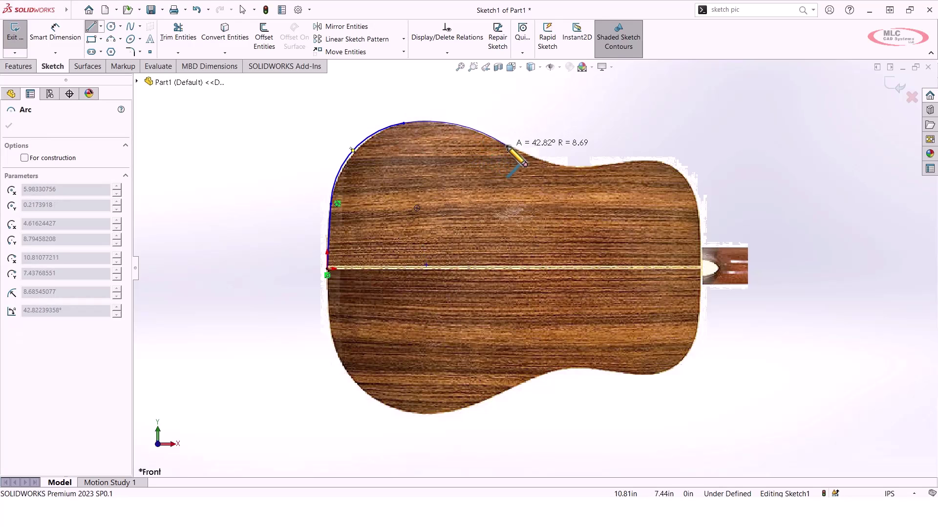
pyautogui.click(508, 145)
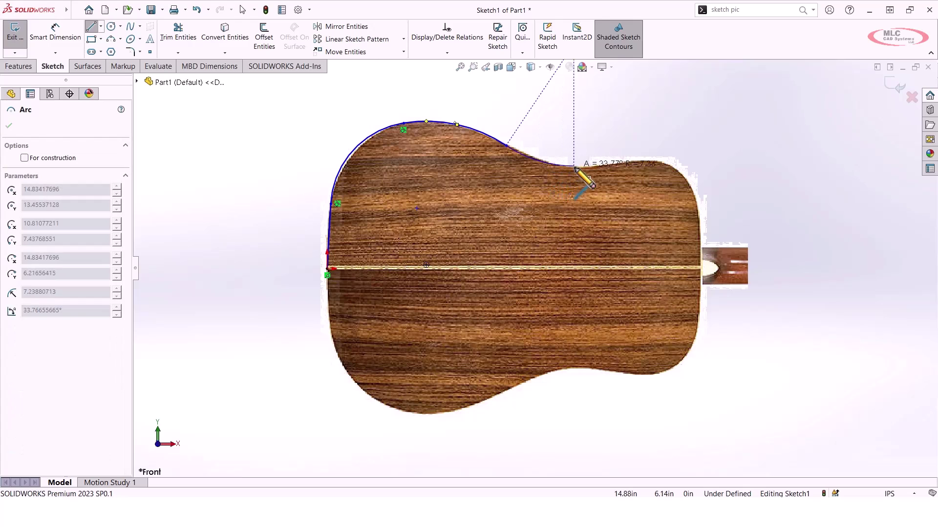
pyautogui.click(581, 168)
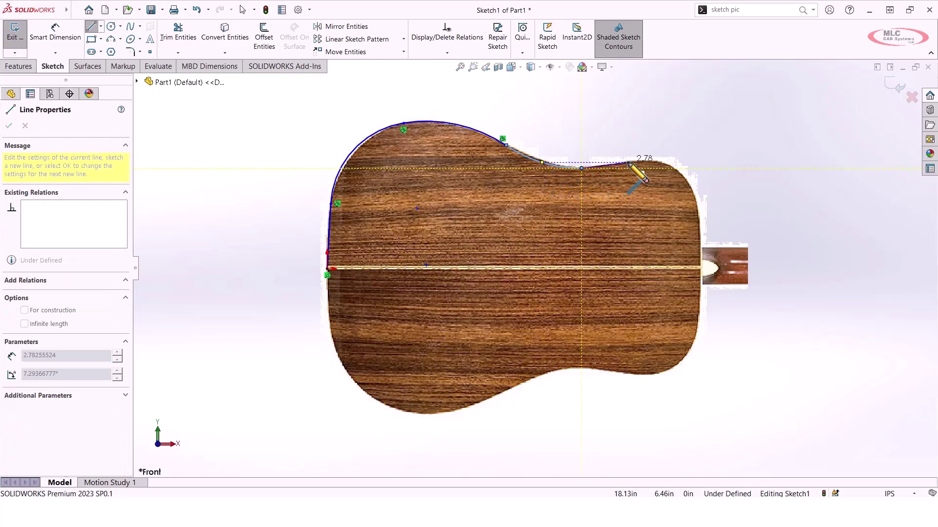
# Step: Continue with a segment and tangent arcs around the upper shoulder, ending vertically on the centreline
pyautogui.press('a')
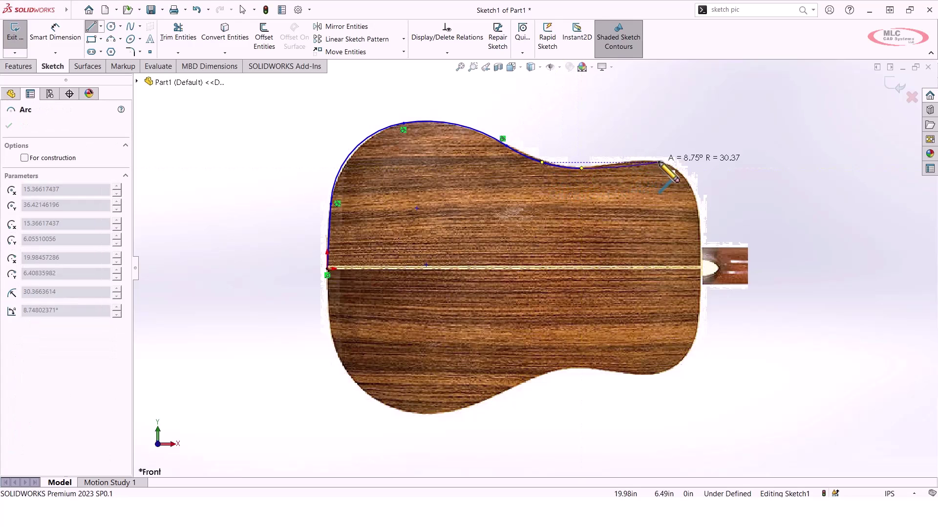
pyautogui.press('a')
pyautogui.click(628, 162)
pyautogui.press('a')
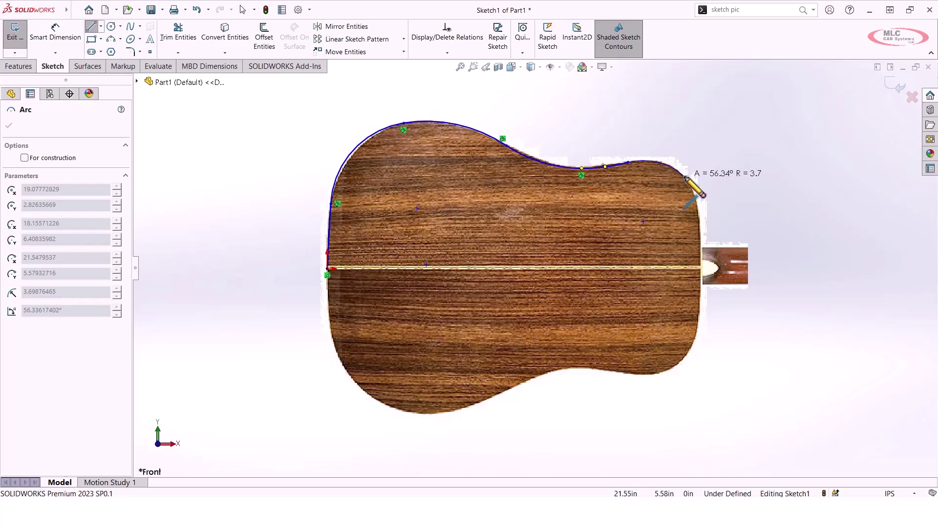
pyautogui.click(684, 177)
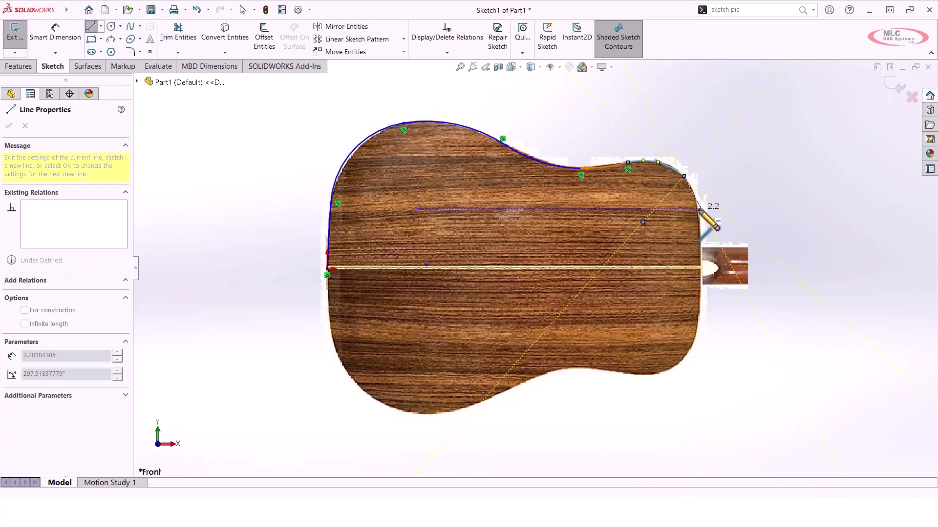
pyautogui.press('a')
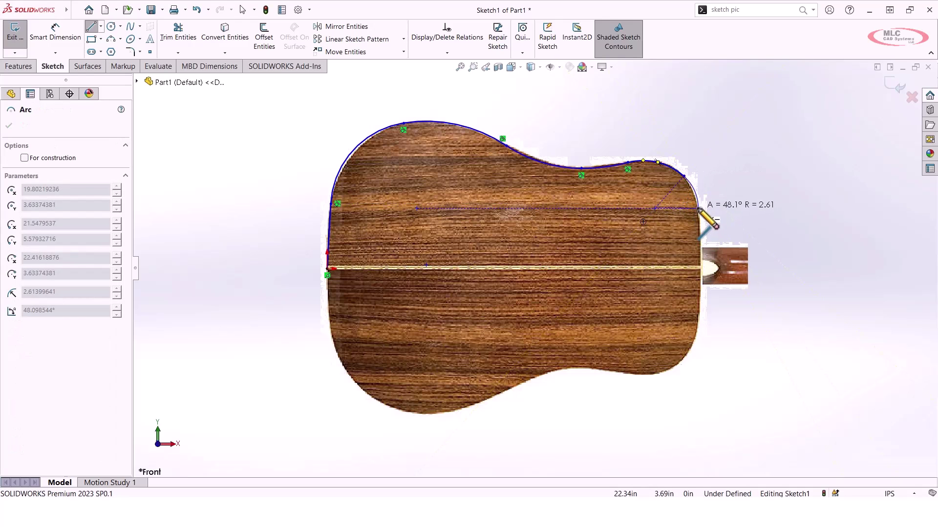
pyautogui.click(698, 208)
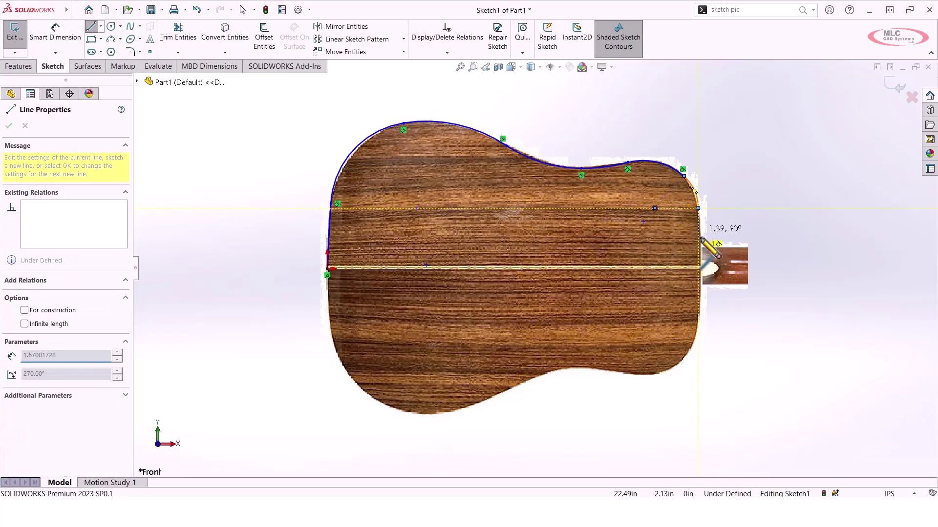
pyautogui.click(701, 266)
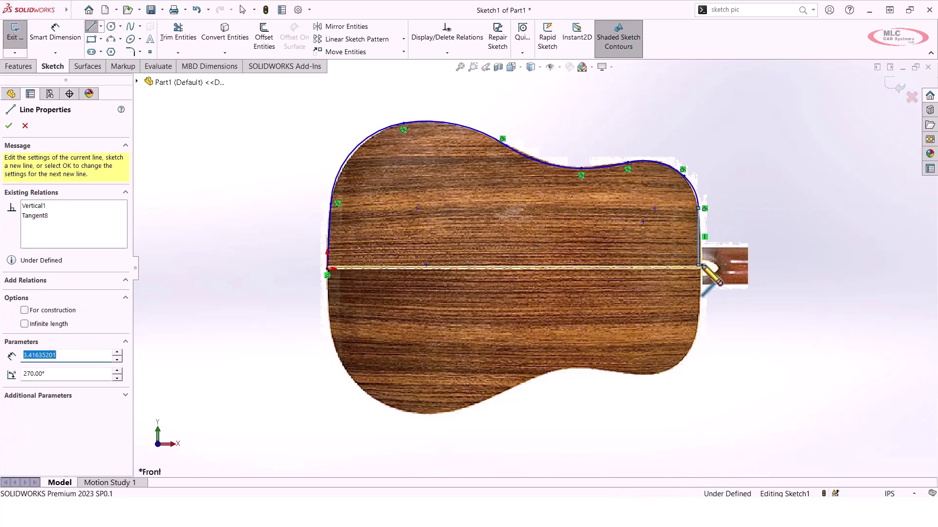
pyautogui.press('Escape')
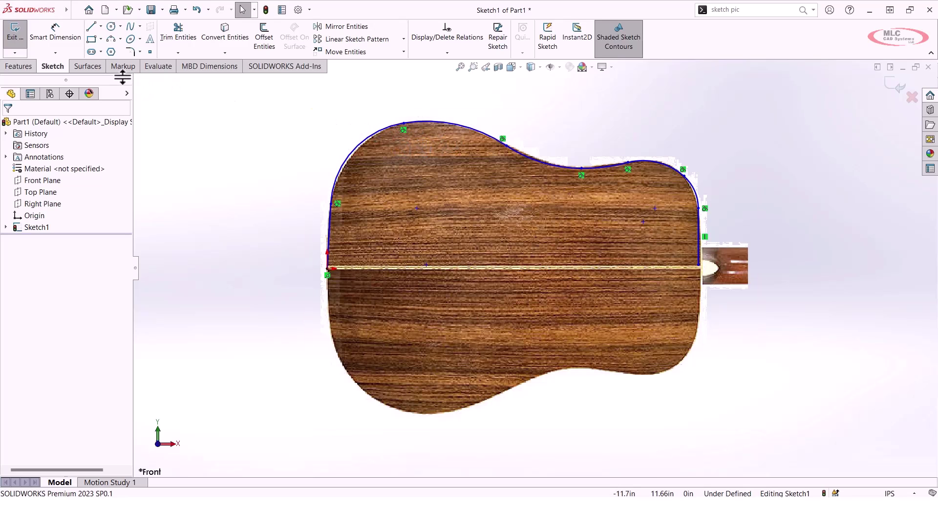
# Step: Create an extruded surface from the outline sketch with a Blind depth of 4.00 in
pyautogui.click(86, 65)
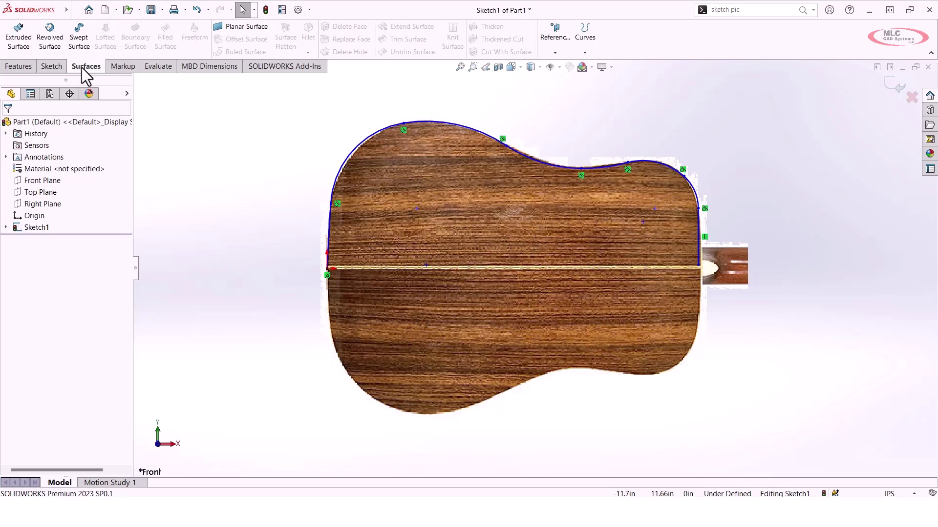
pyautogui.click(16, 44)
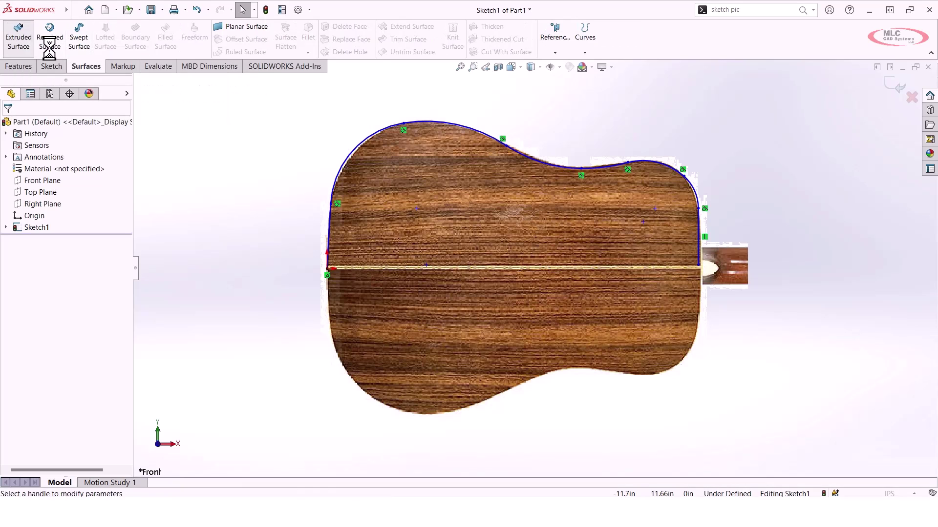
pyautogui.doubleClick(48, 237)
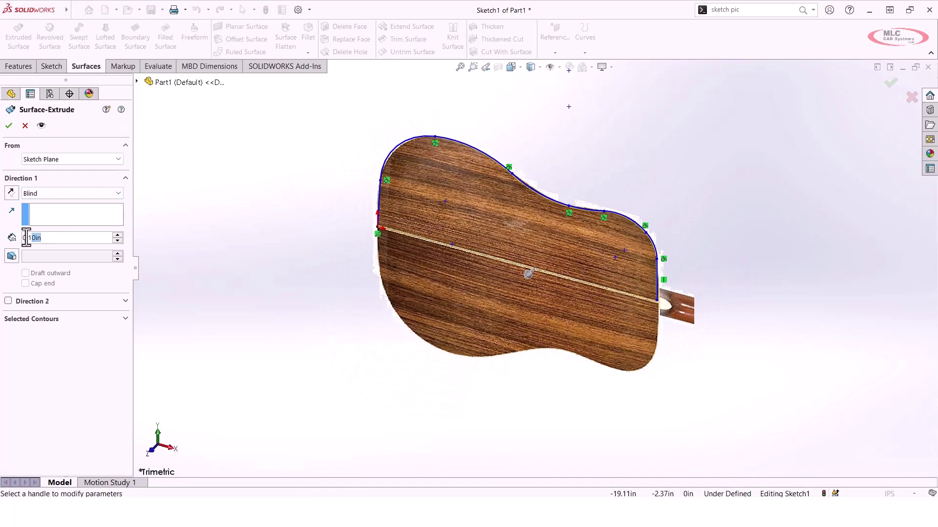
pyautogui.write('4')
pyautogui.press('Return')
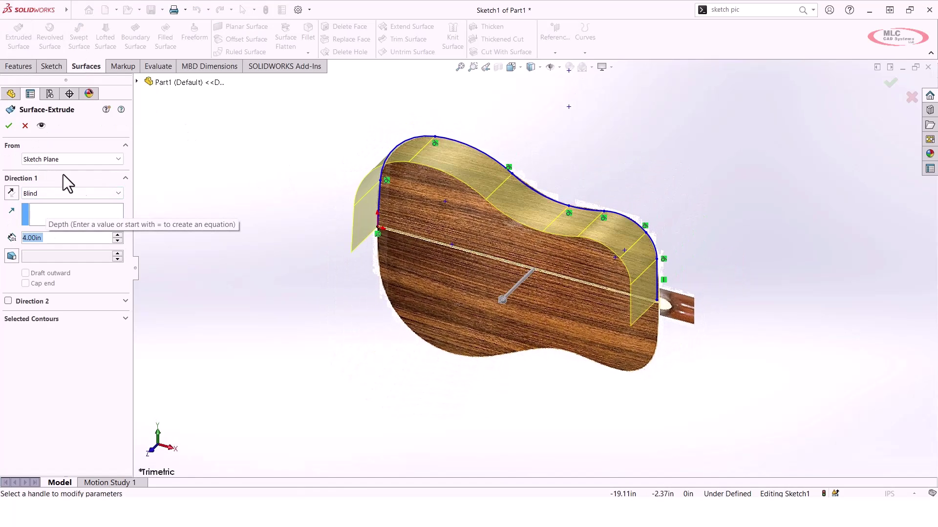
pyautogui.click(9, 126)
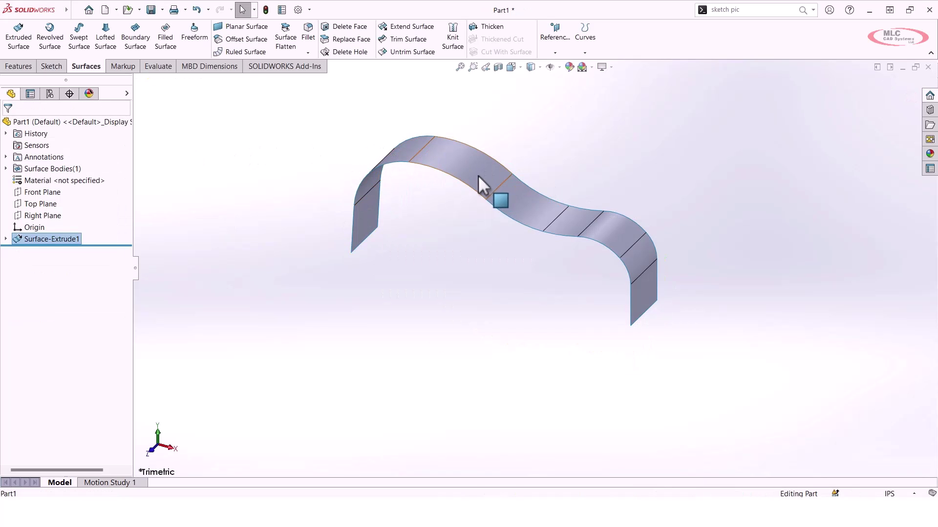
# Step: Select the extruded surface's faces one by one, then expand Surface-Extrude1 to reveal Sketch1
pyautogui.click(488, 182)
pyautogui.click(532, 205)
pyautogui.click(576, 222)
pyautogui.click(638, 256)
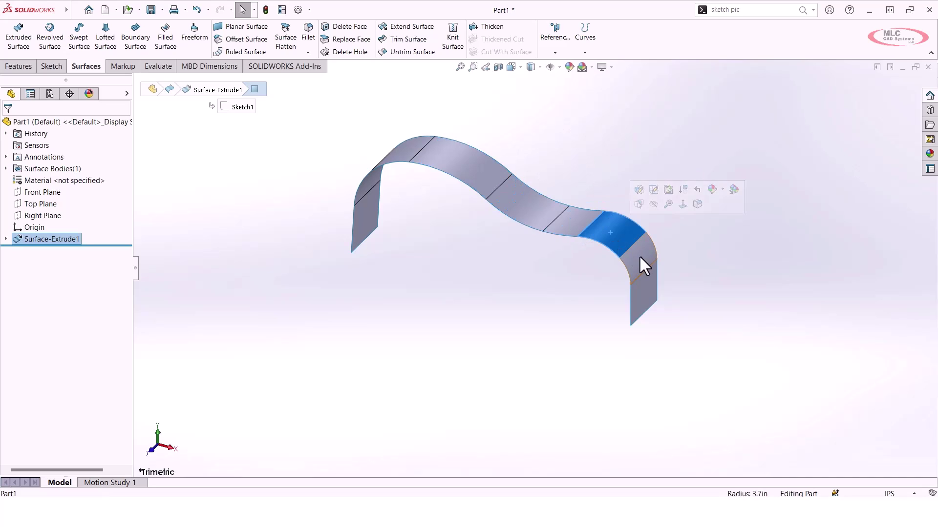
pyautogui.click(645, 284)
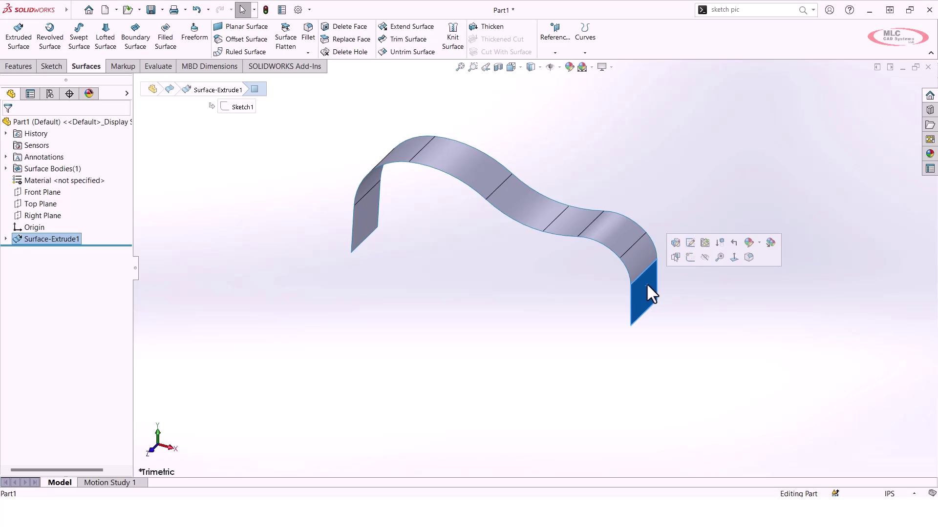
pyautogui.click(6, 239)
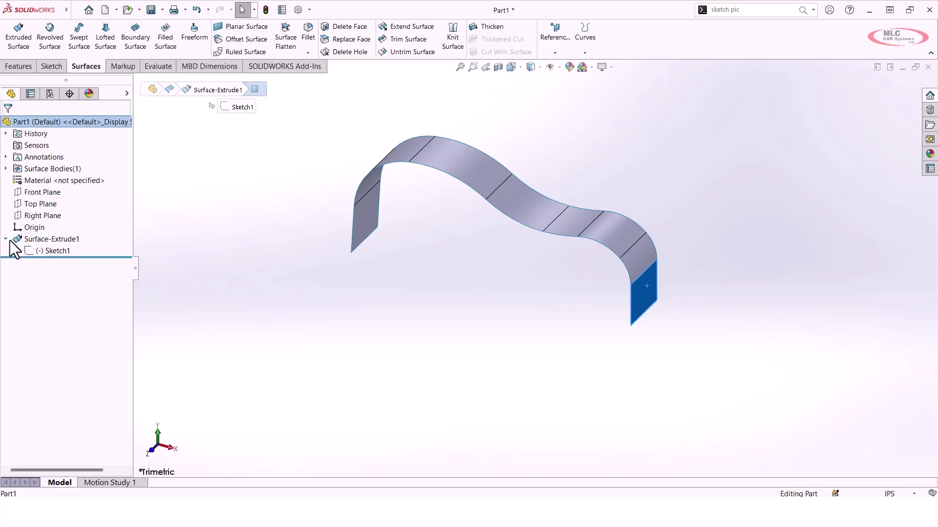
# Step: Edit Sketch1, zoom to fit, and start Fit Spline by searching 'fit spl'
pyautogui.click(36, 252)
pyautogui.click(70, 226)
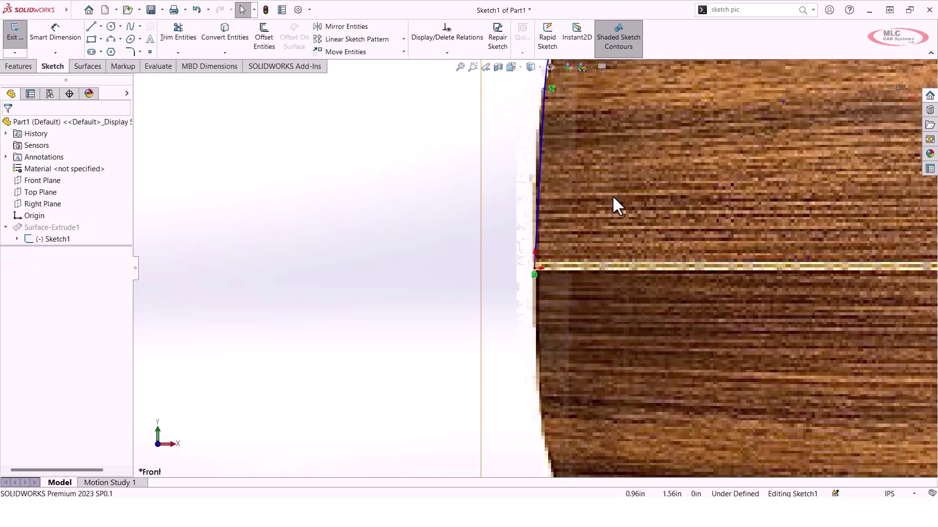
pyautogui.press('f')
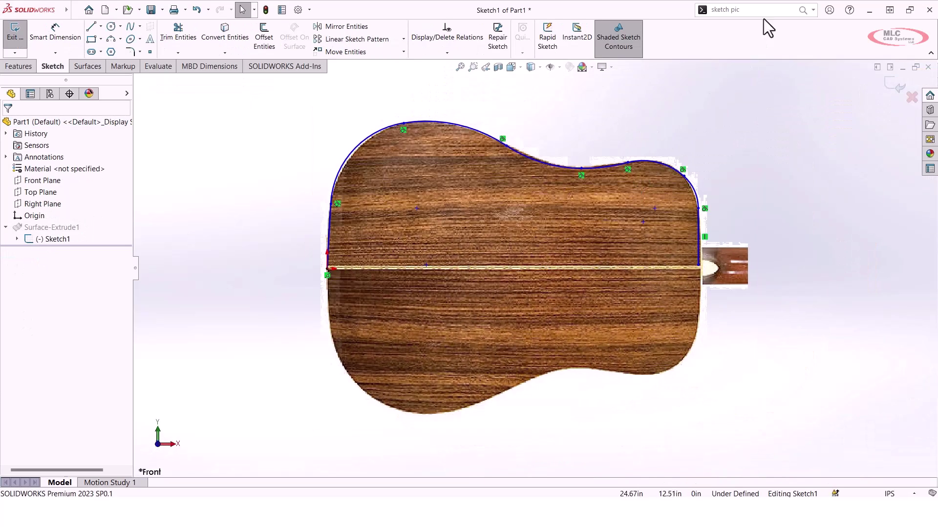
pyautogui.click(757, 10)
pyautogui.write('fit')
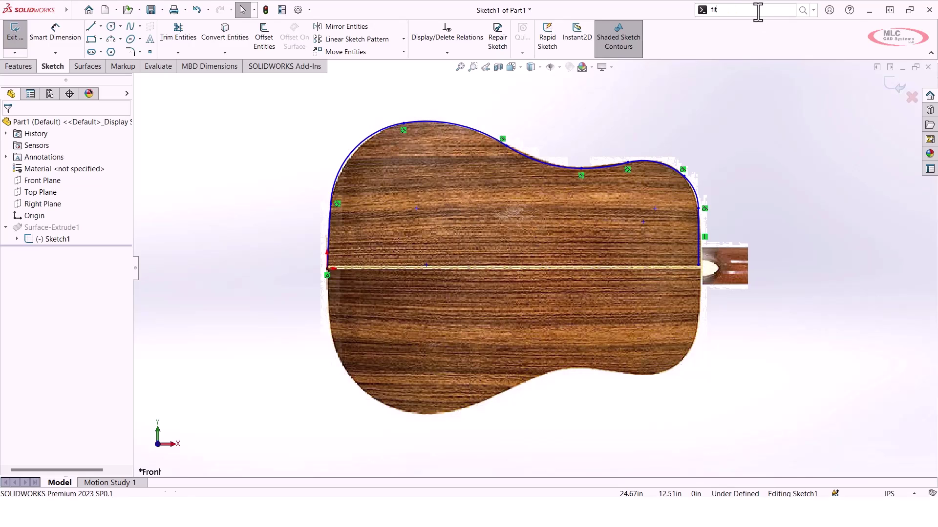
pyautogui.write(' spl')
pyautogui.click(742, 24)
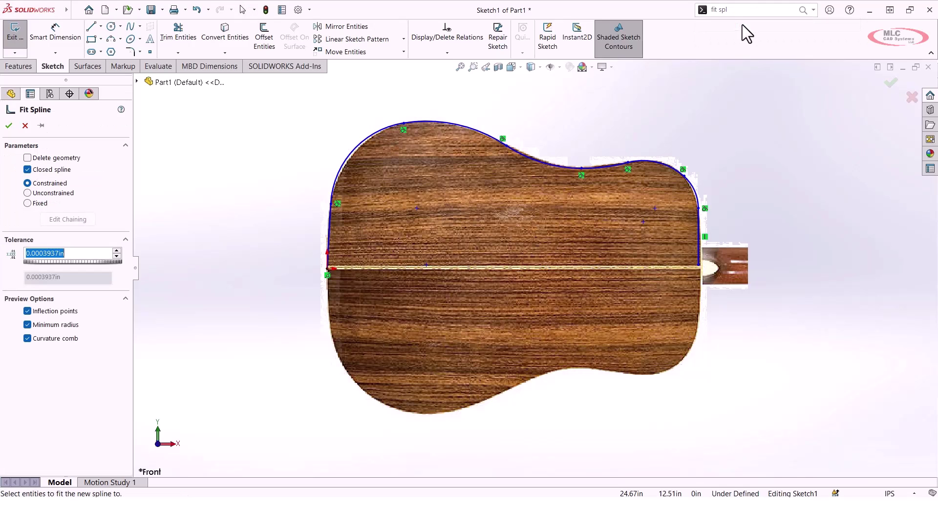
# Step: Select all eight outline lines and arcs in order, from left vertical line to right vertical line
pyautogui.click(328, 229)
pyautogui.click(347, 159)
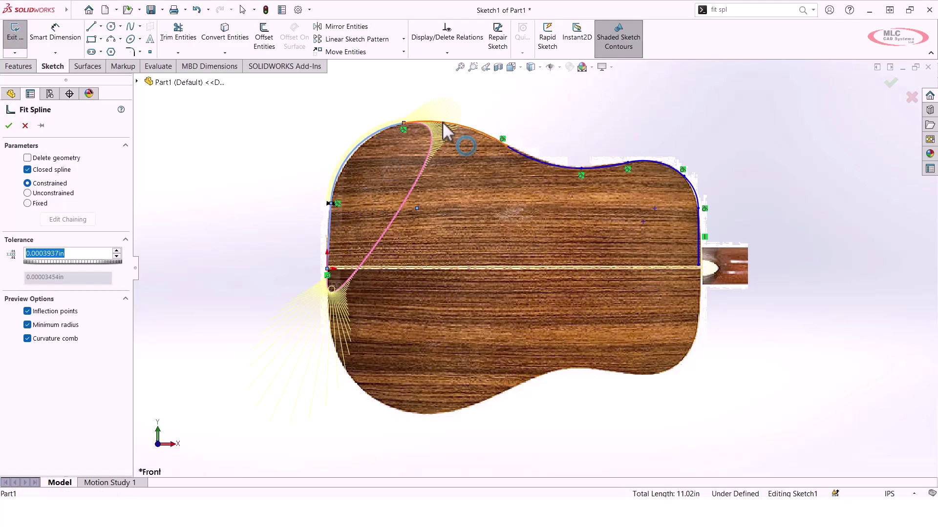
pyautogui.click(466, 130)
pyautogui.click(540, 165)
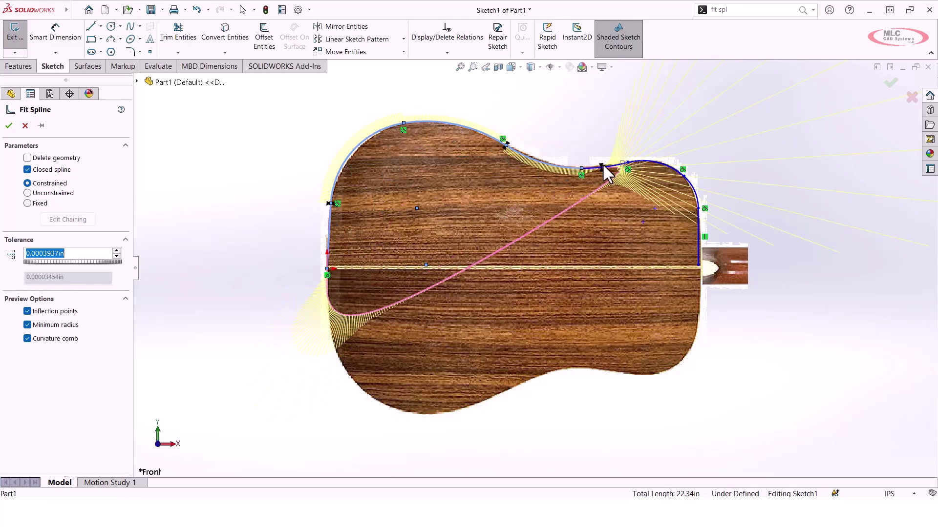
pyautogui.click(614, 167)
pyautogui.click(643, 163)
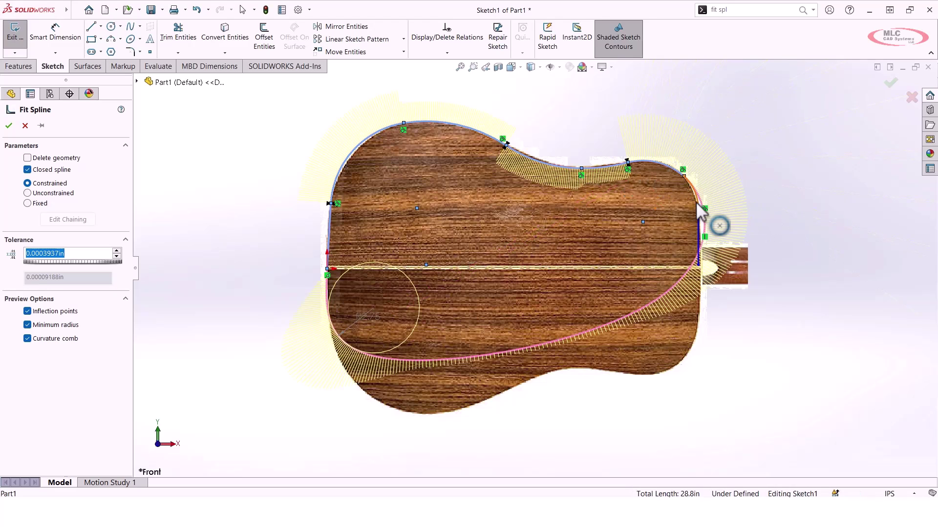
pyautogui.click(699, 220)
pyautogui.click(702, 239)
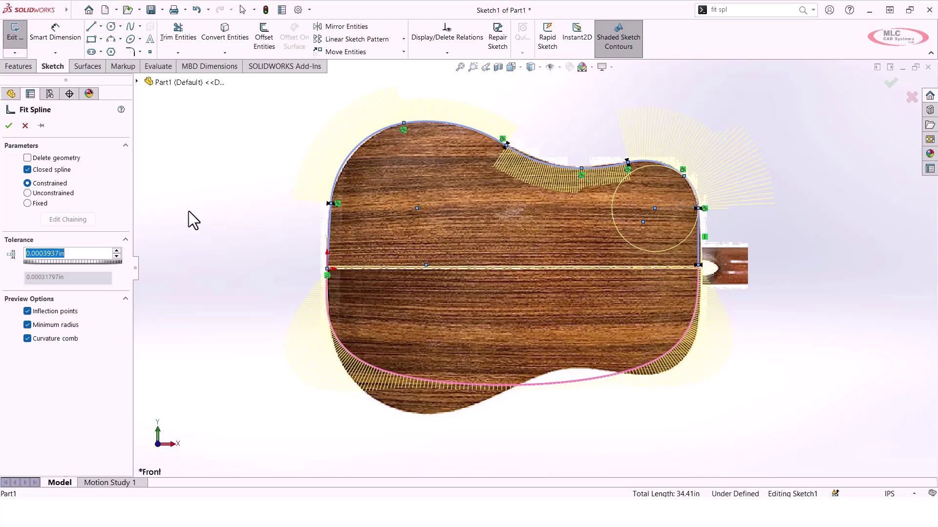
# Step: Turn off Closed spline, turn on Delete geometry, and raise the tolerance to 0.00629921 in
pyautogui.click(27, 169)
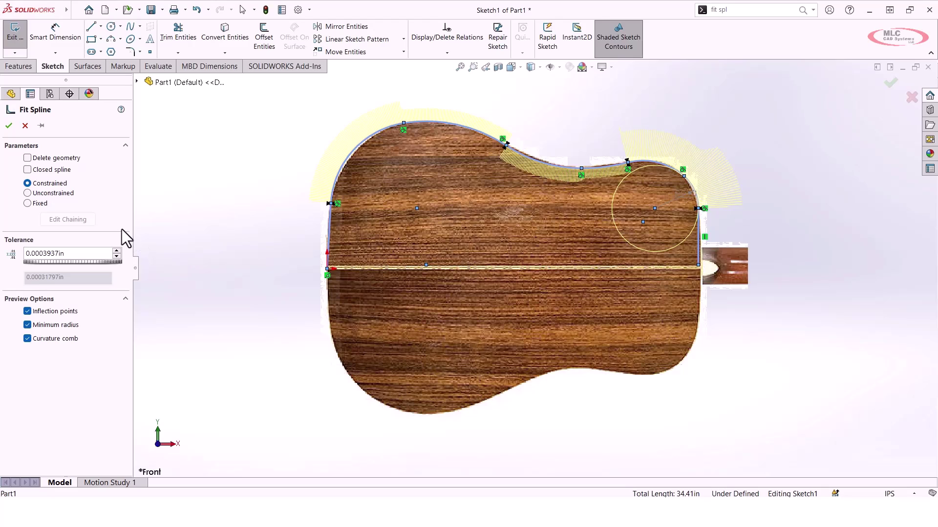
pyautogui.click(27, 158)
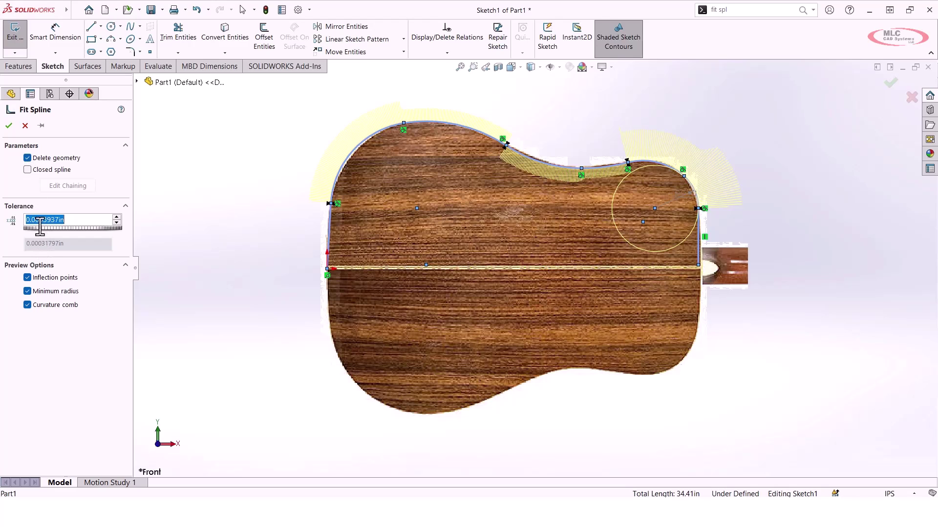
pyautogui.moveTo(51, 236)
pyautogui.mouseDown()
pyautogui.moveTo(63, 239)
pyautogui.moveTo(41, 236)
pyautogui.moveTo(50, 233)
pyautogui.mouseUp()
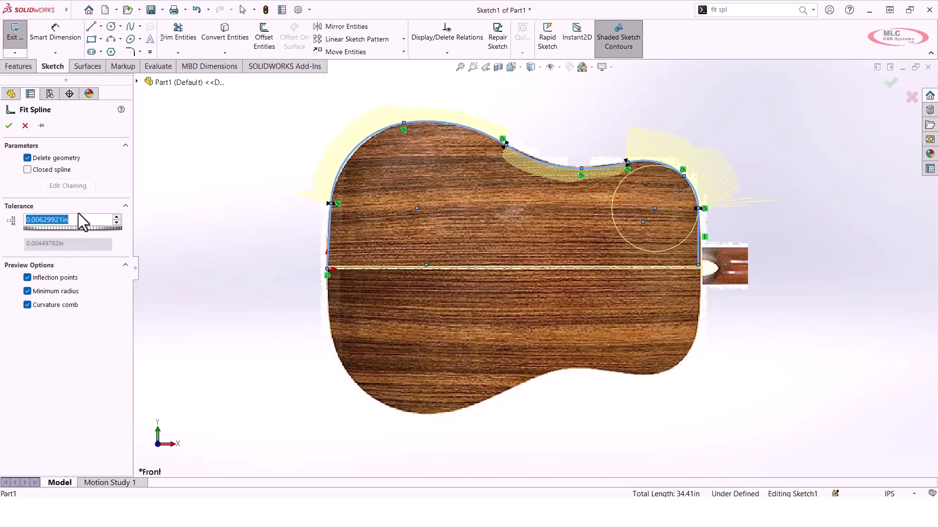
# Step: Accept the fit spline and exit Sketch1 so the surface rebuilds, then view it in 3D
pyautogui.click(8, 125)
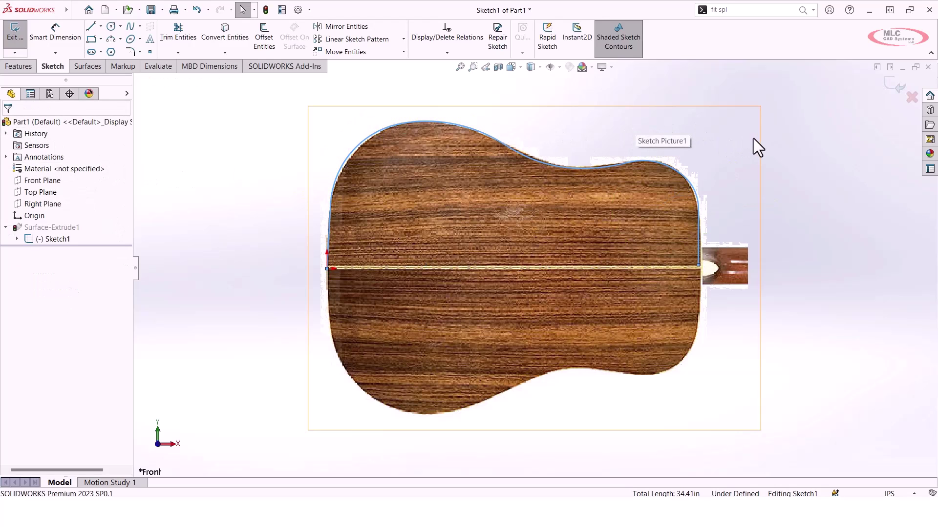
pyautogui.click(576, 168)
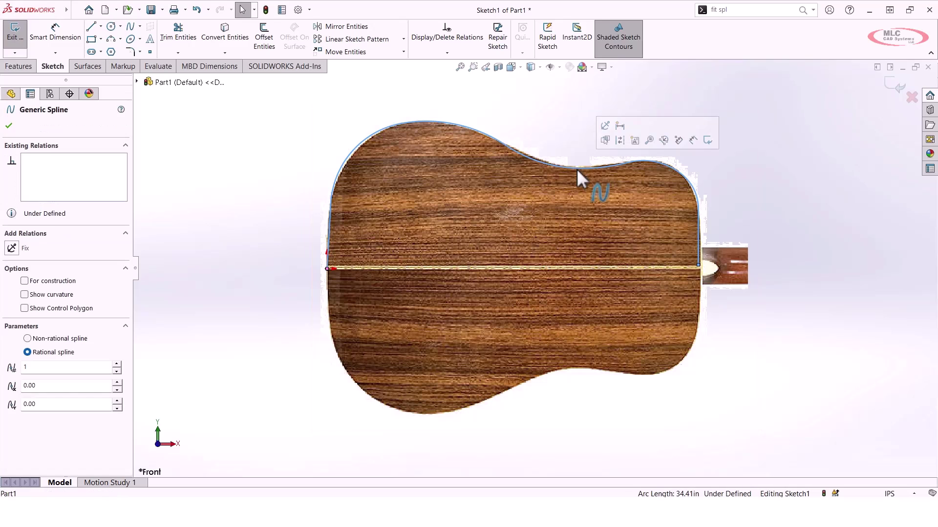
pyautogui.click(872, 96)
pyautogui.click(895, 95)
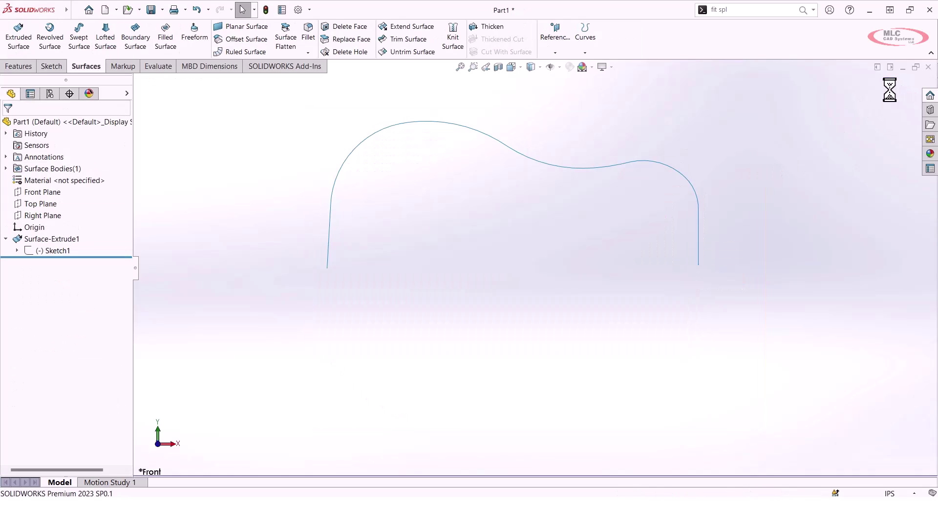
pyautogui.moveTo(791, 147)
pyautogui.mouseDown(button='middle')
pyautogui.moveTo(711, 210)
pyautogui.moveTo(693, 188)
pyautogui.mouseUp(button='middle')
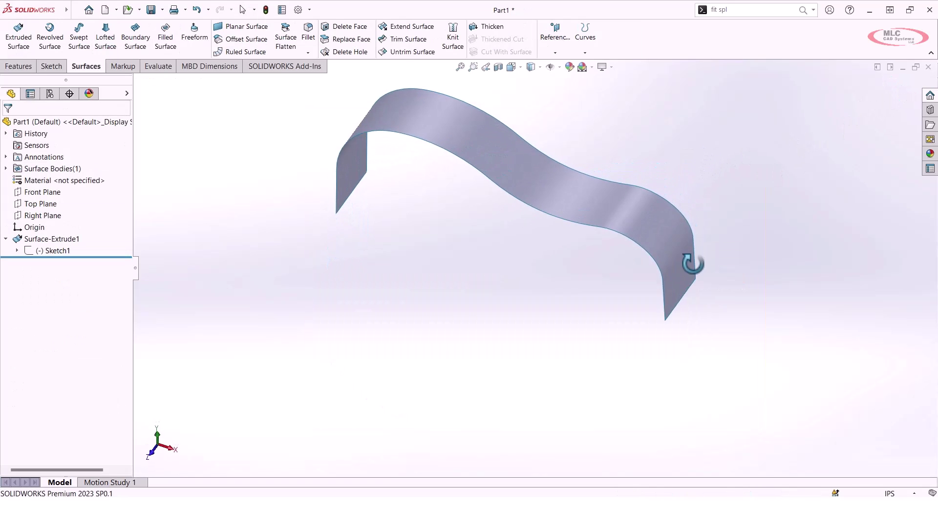
pyautogui.press('Escape')
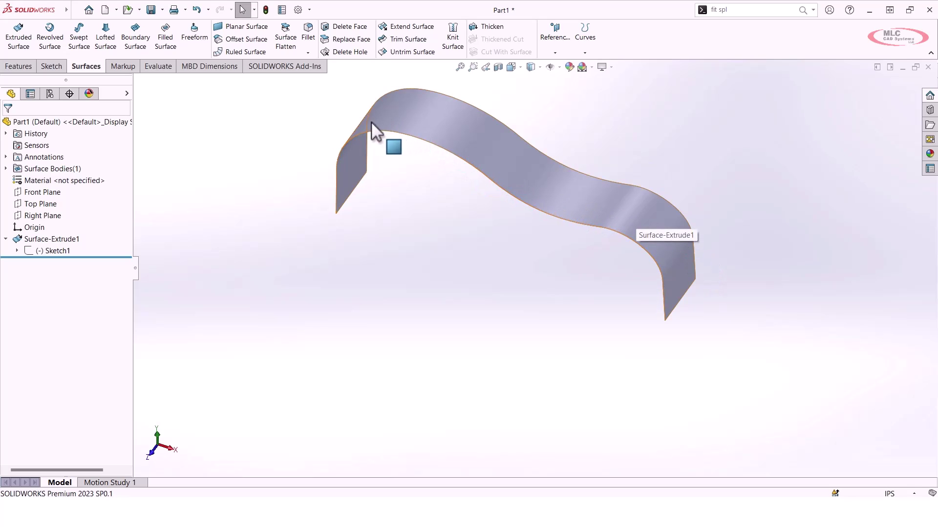